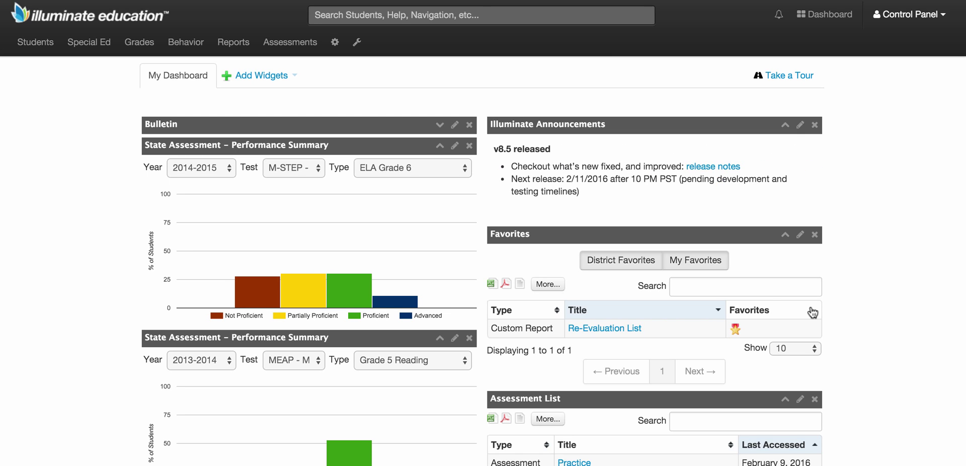
Step: Create a new assessment with Manual Setup and 10 questions
left_click(289, 46)
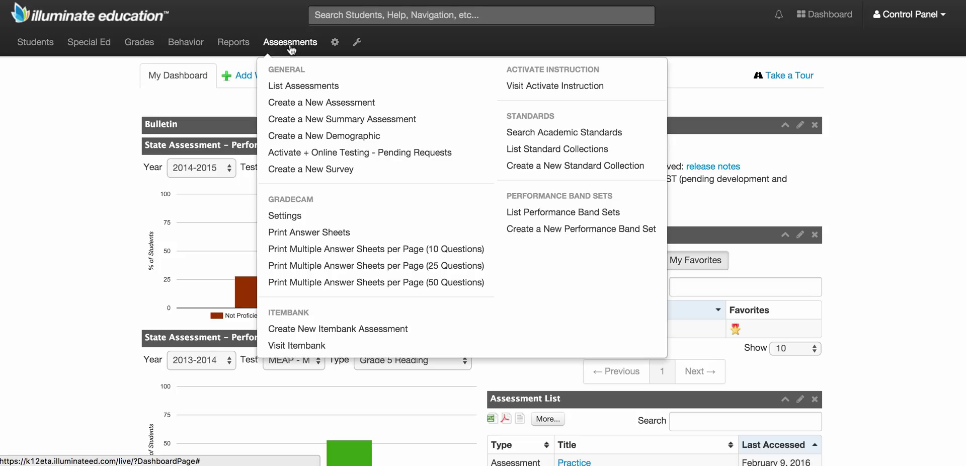
left_click(301, 104)
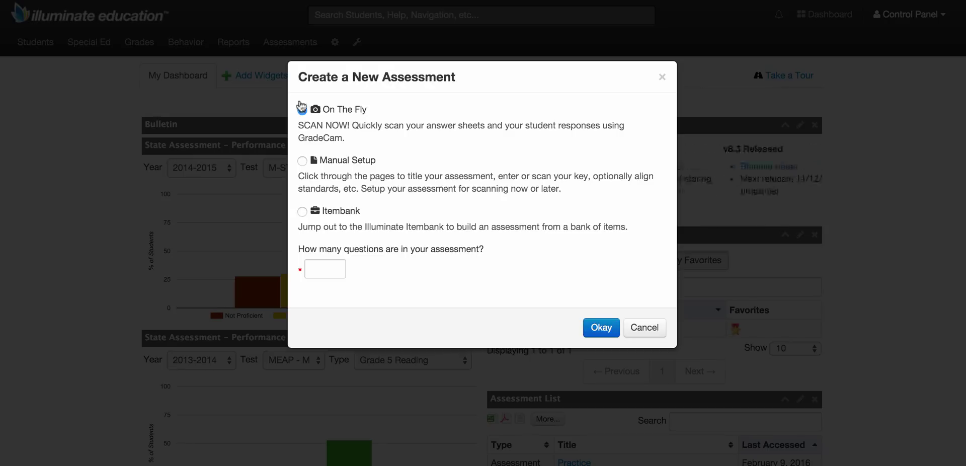
left_click(302, 161)
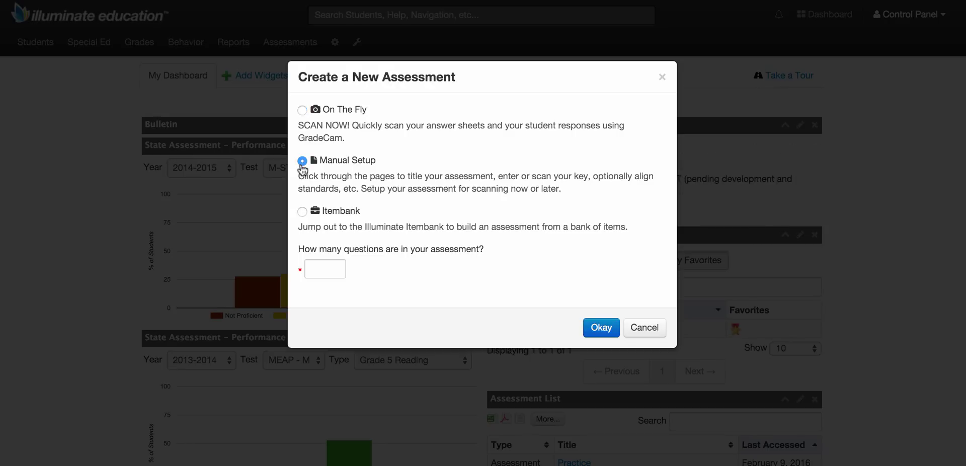
left_click(322, 268)
type("10")
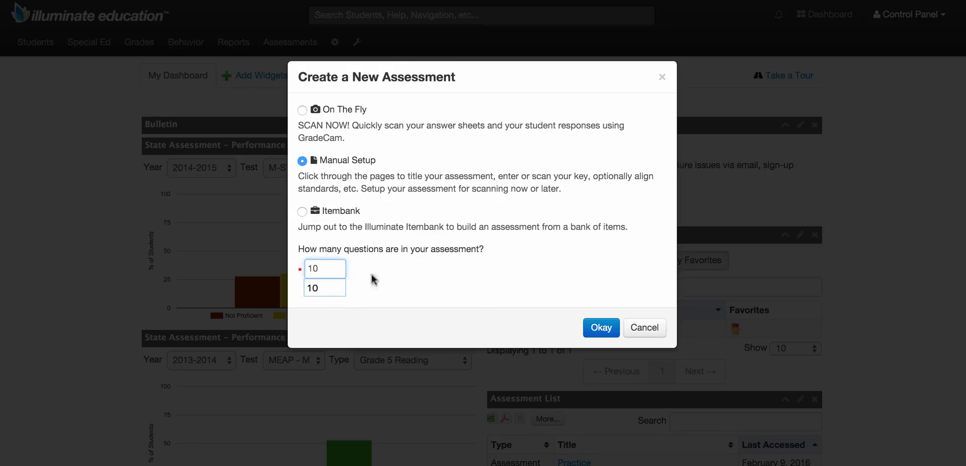
left_click(600, 330)
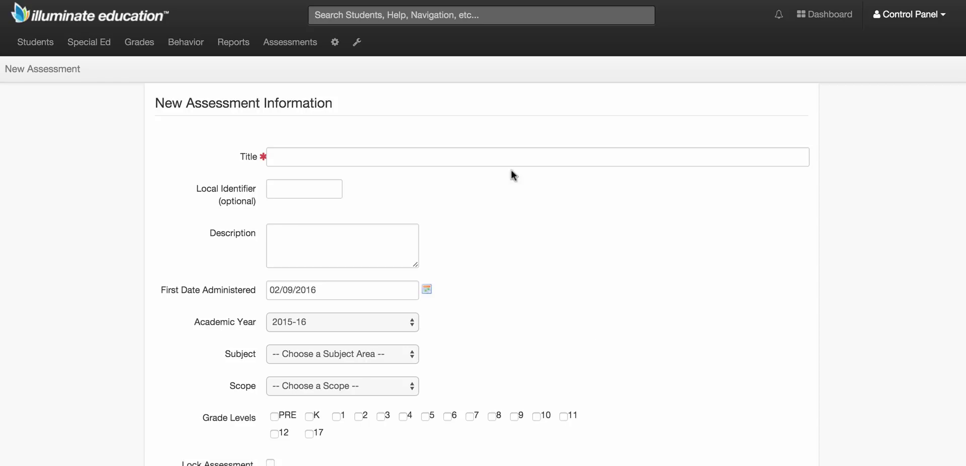
Step: Title the assessment "Westing Game" and assign it to grade level 6 with English Language Arts as the subject
left_click(458, 158)
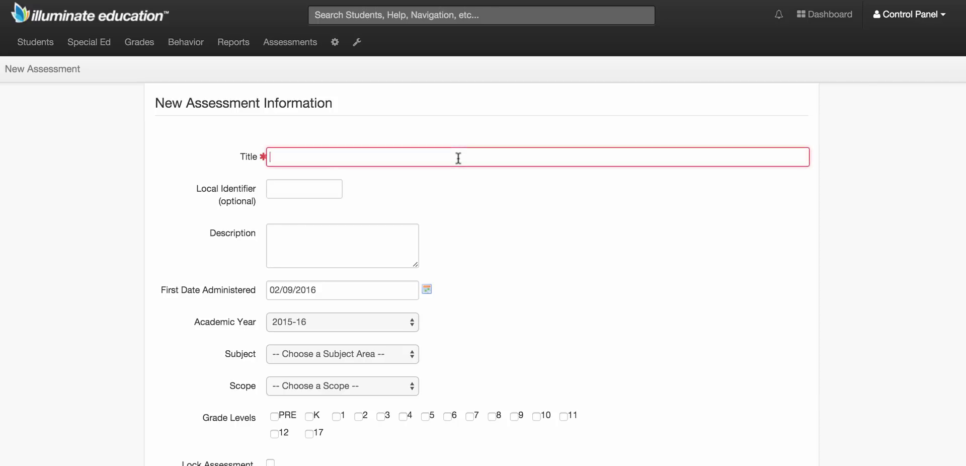
type("Westing Game")
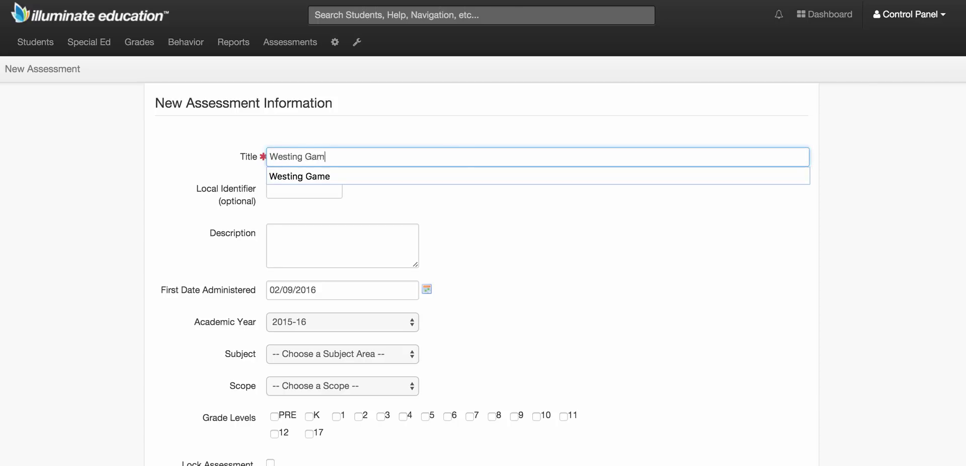
left_click(534, 206)
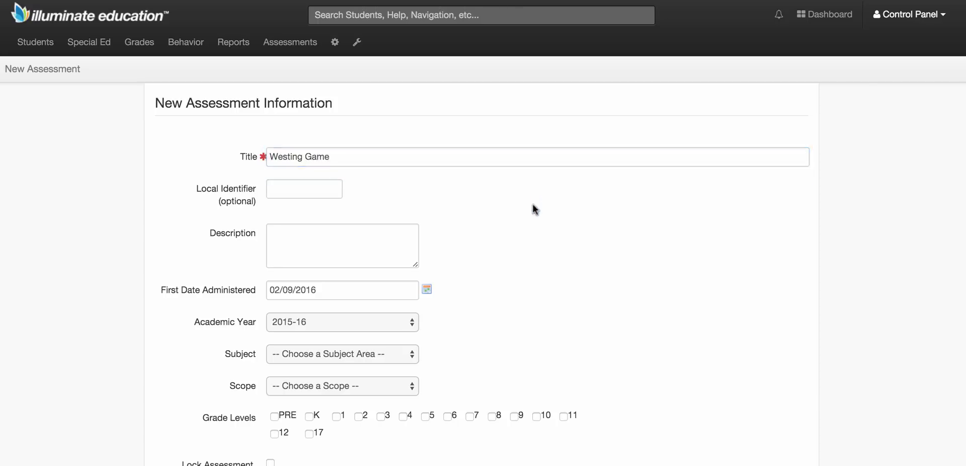
scroll(533, 206, "down", 3)
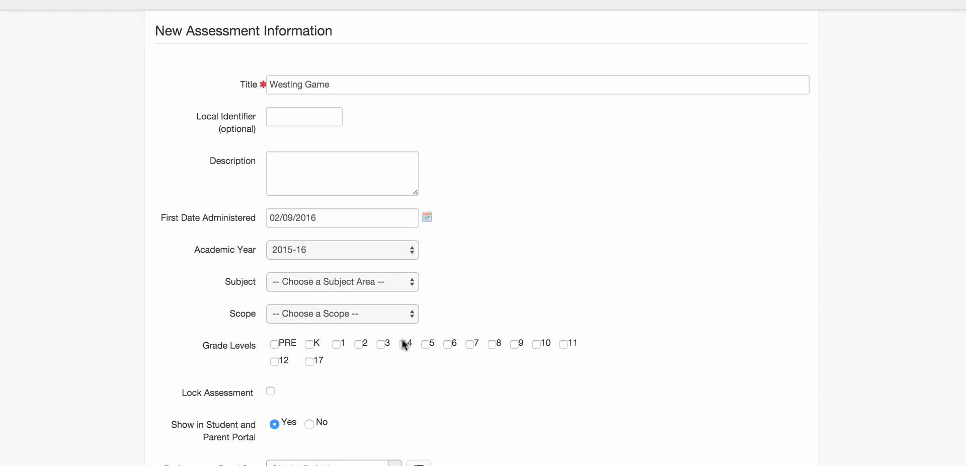
left_click(448, 345)
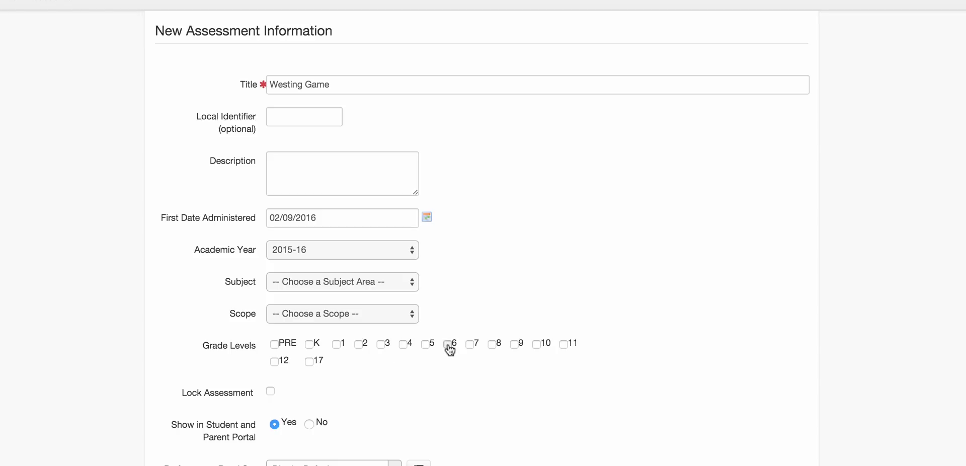
left_click(412, 282)
left_click(398, 294)
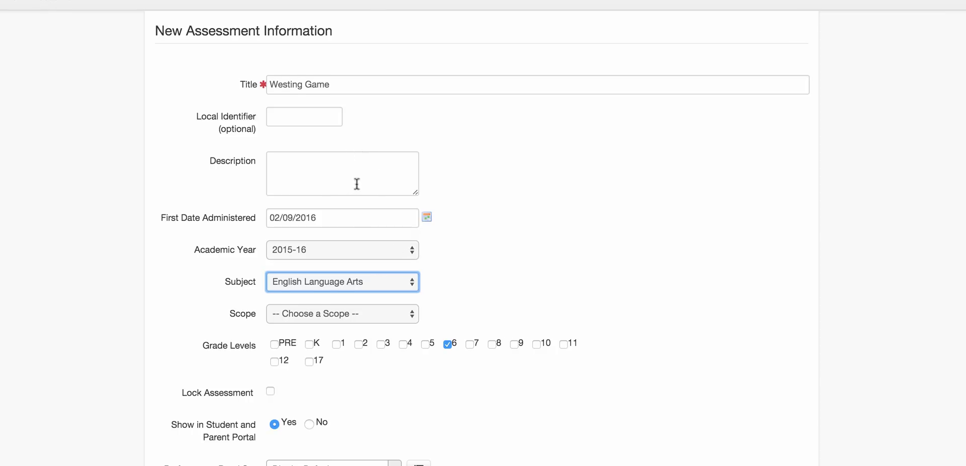
Step: Review the remaining assessment information and save the new assessment
scroll(410, 412, "down", 3)
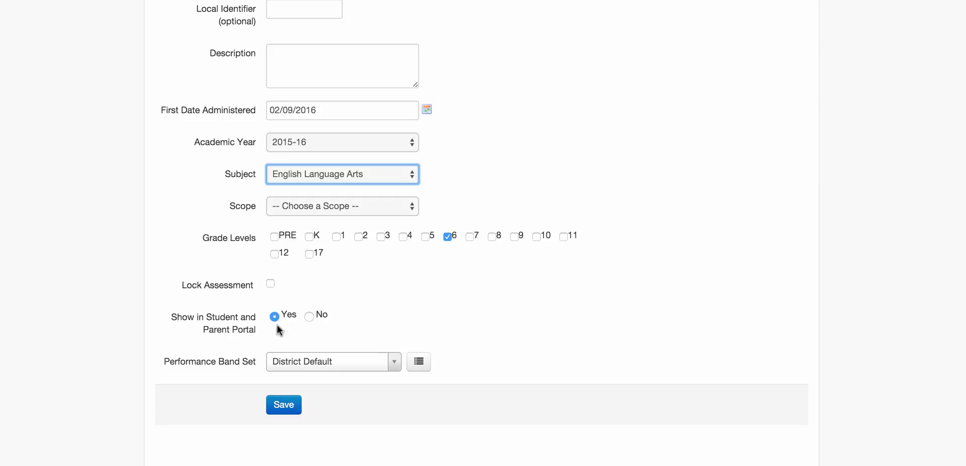
scroll(440, 328, "up", 1)
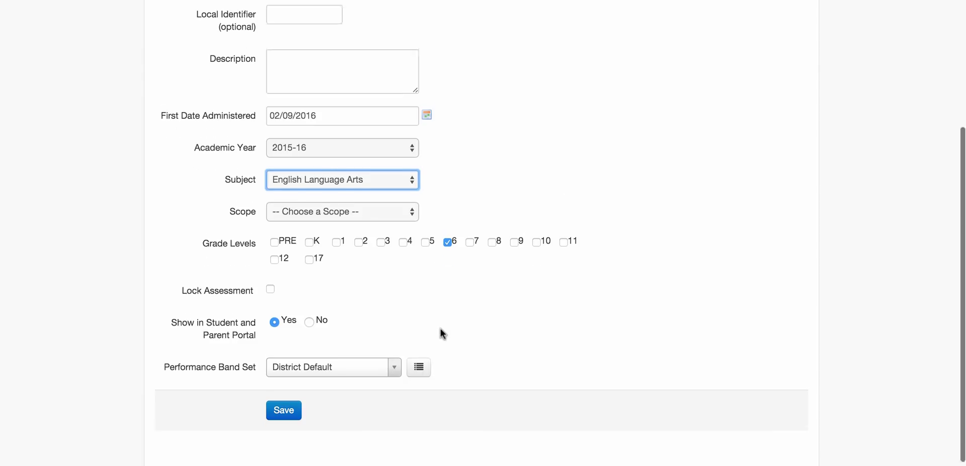
scroll(440, 328, "up", 5)
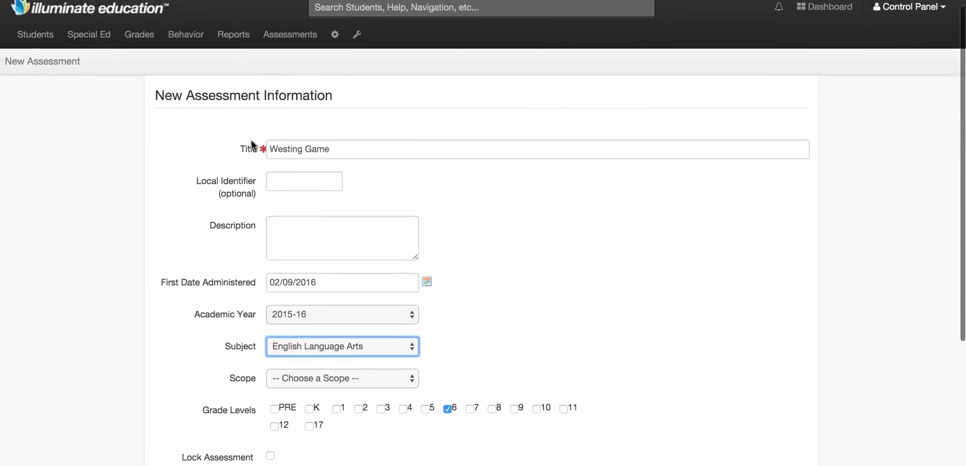
scroll(326, 148, "down", 5)
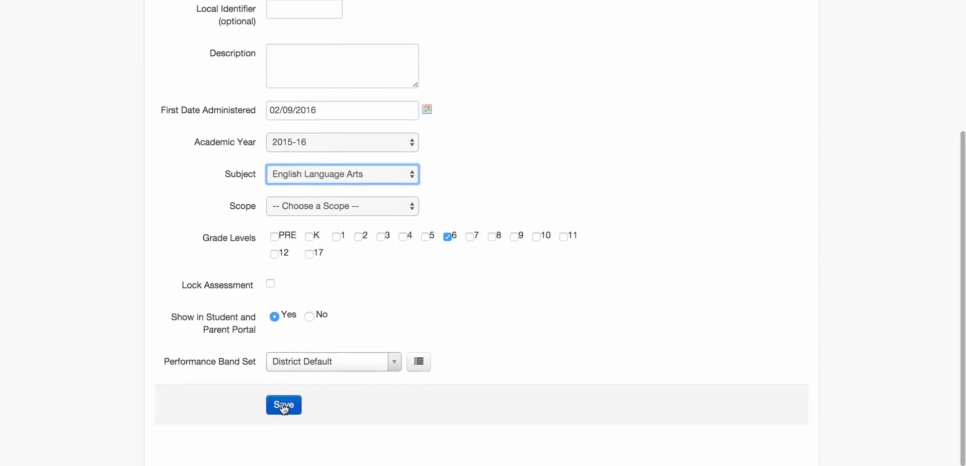
left_click(284, 405)
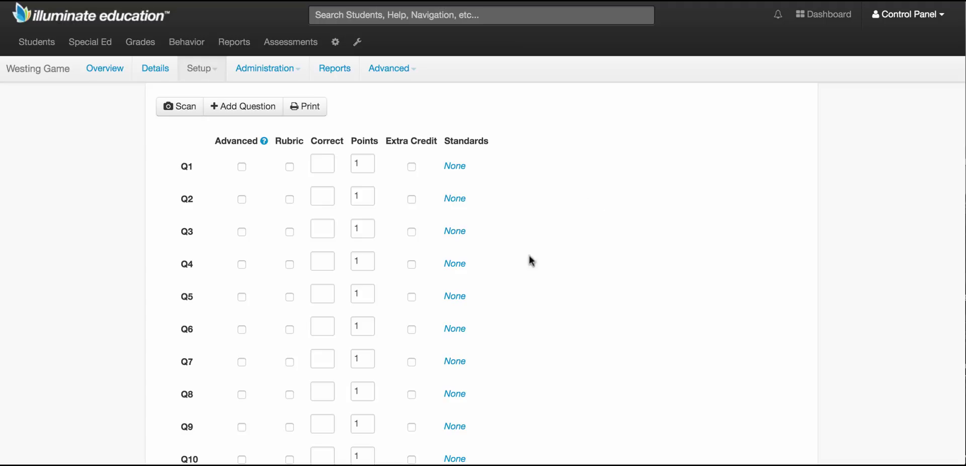
Step: Fill in the correct answers for questions 1 to 9 as a, b, c, d, a, b, c, d, a
scroll(528, 258, "down", 2)
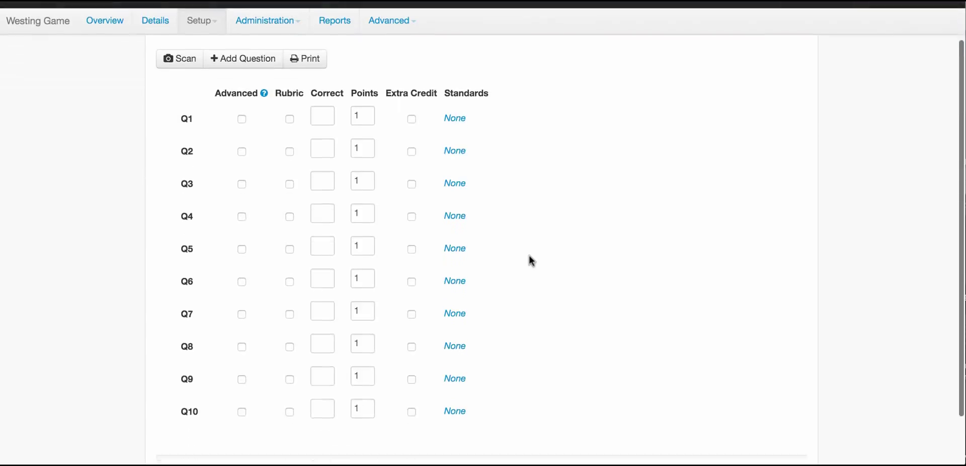
left_click(329, 123)
key("Return")
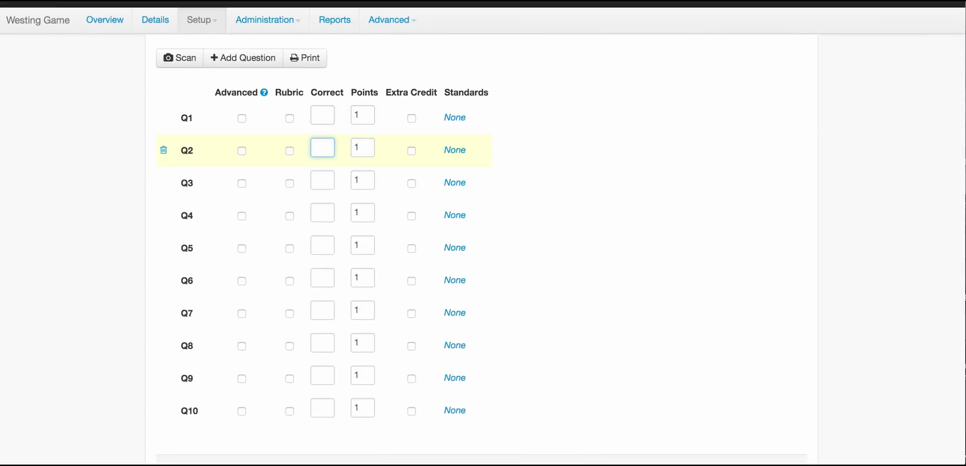
left_click(320, 113)
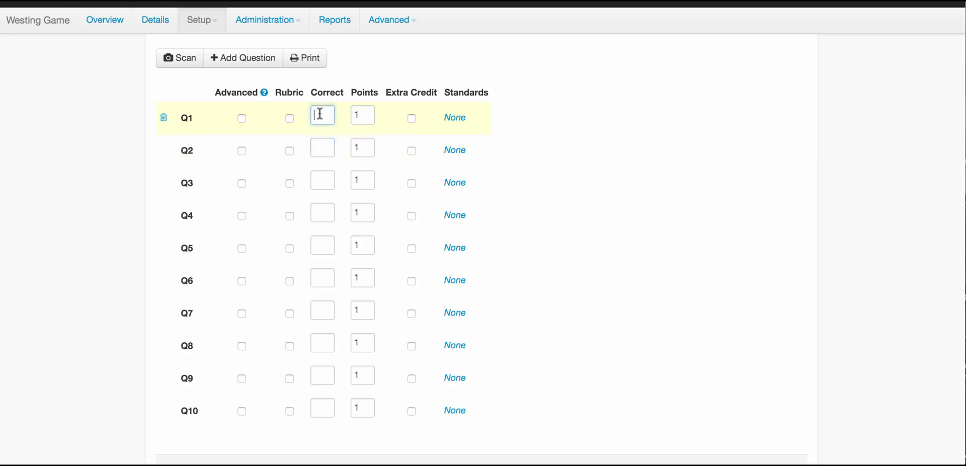
type("a")
key("Return")
type("b")
key("Return")
type("c")
key("Return")
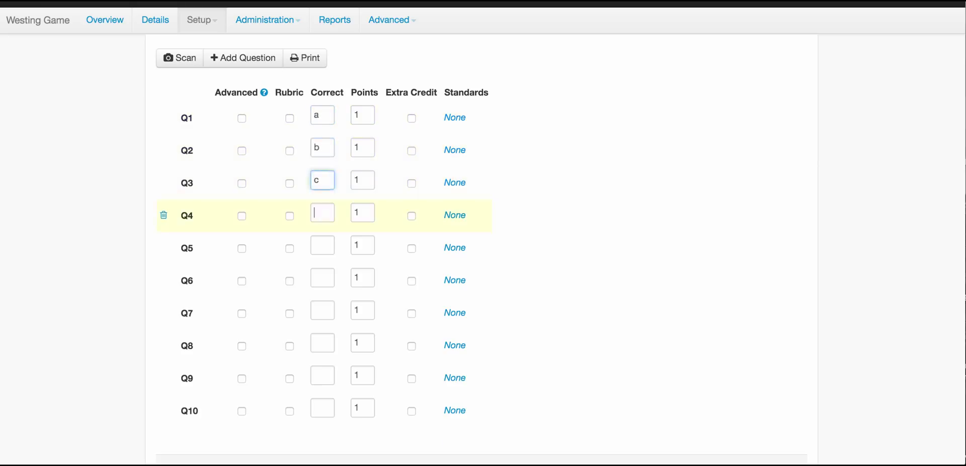
type("d")
key("Return")
type("a")
key("Return")
type("b")
key("Return")
type("c")
key("Return")
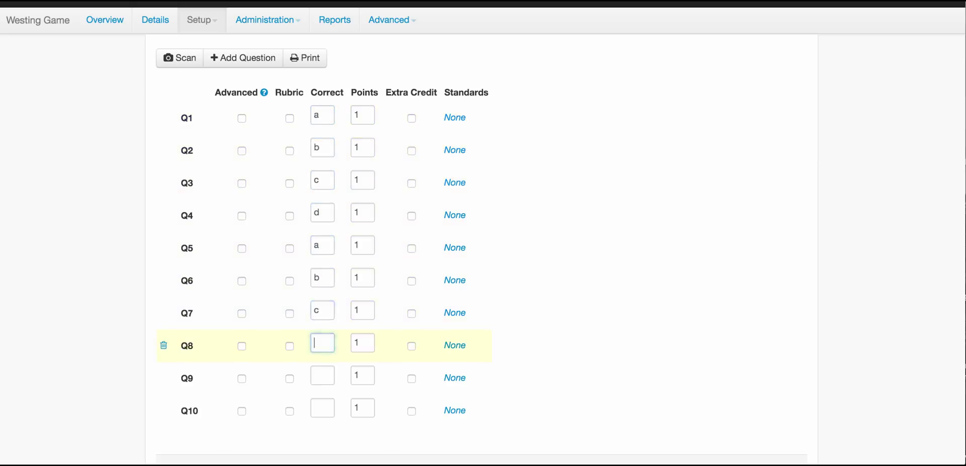
type("d")
key("Return")
type("a")
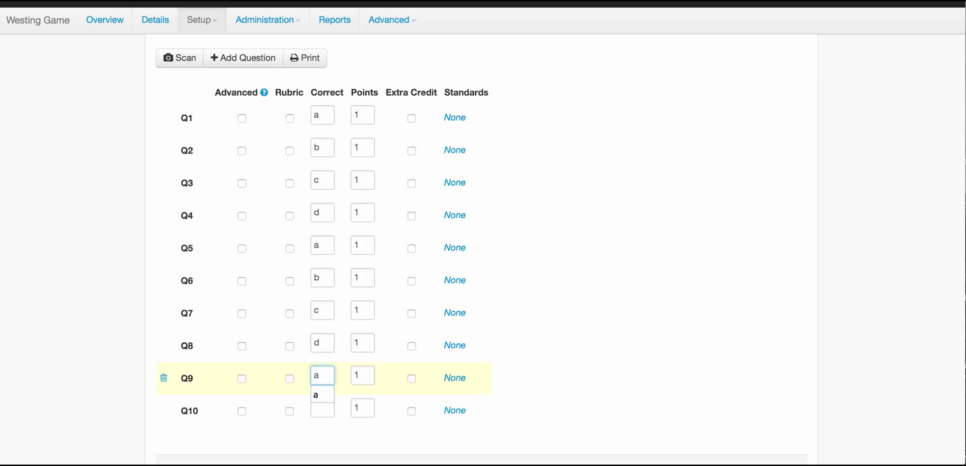
left_click(615, 394)
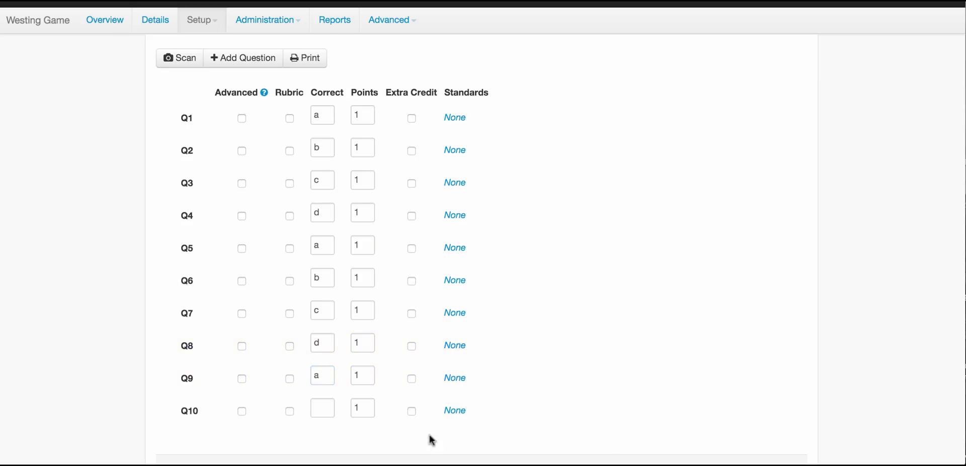
Step: Make question 10 a rubric question with 4 as its correct value and 4 points
left_click(290, 411)
left_click(322, 408)
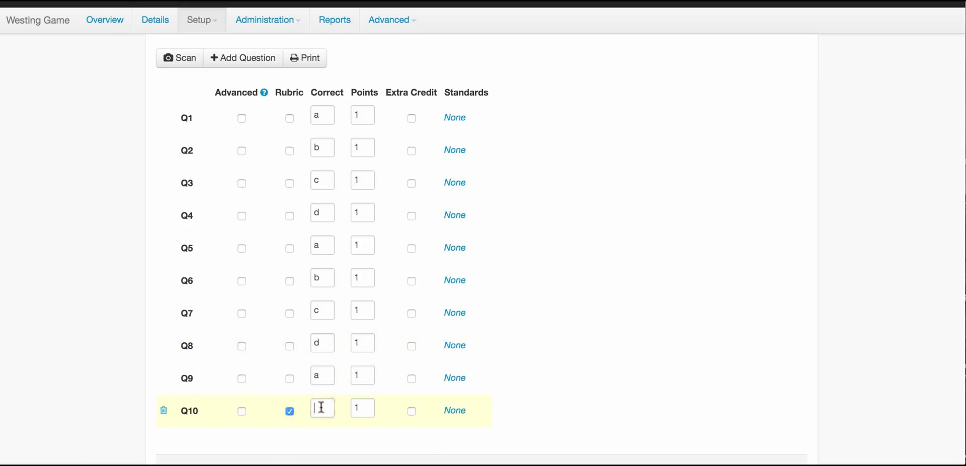
type("4")
left_click(362, 406)
key("BackSpace")
type("4")
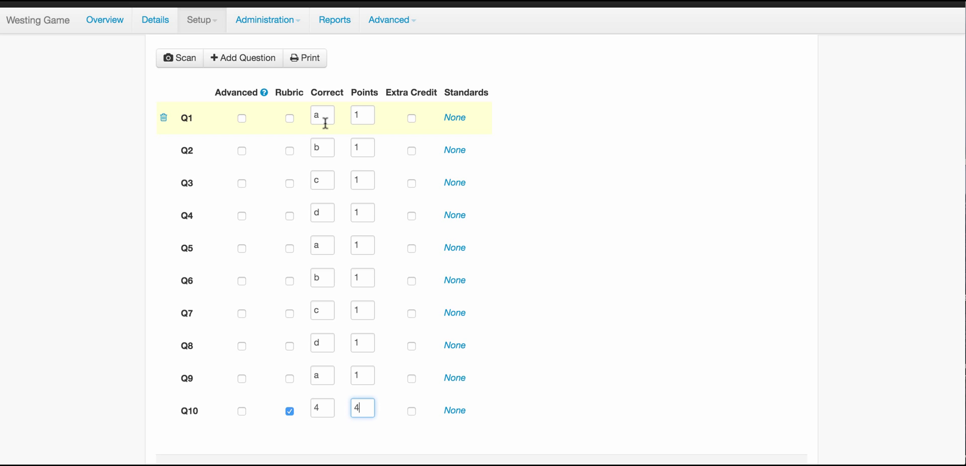
Step: Read the tips on custom response point values for advanced questions and close them
left_click(265, 94)
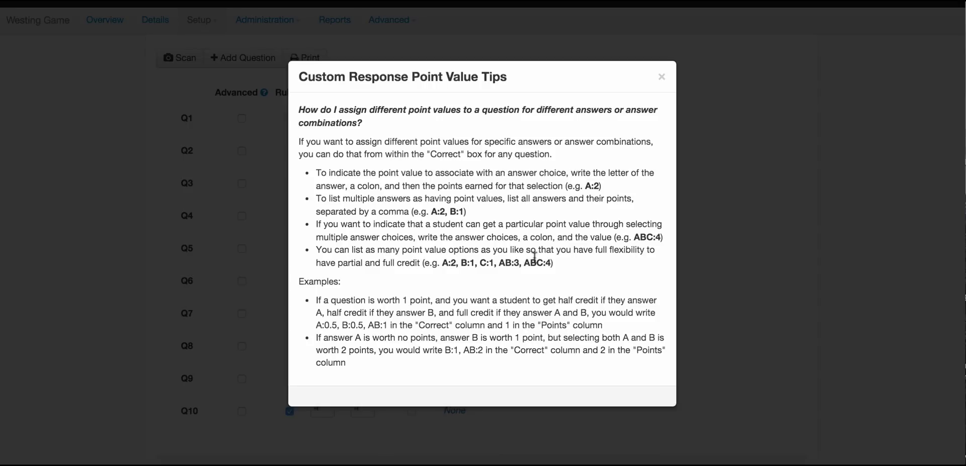
left_click(662, 78)
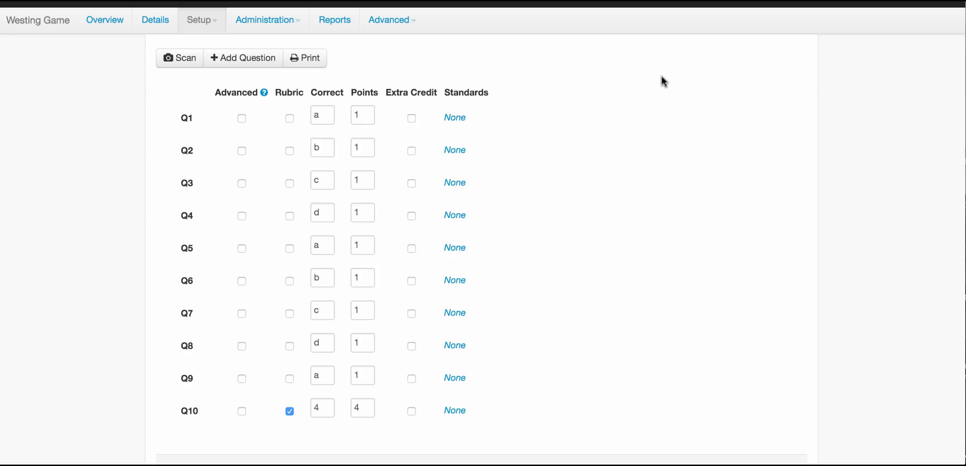
Step: Set question 1 to 2 points and save the questions
left_click(368, 117)
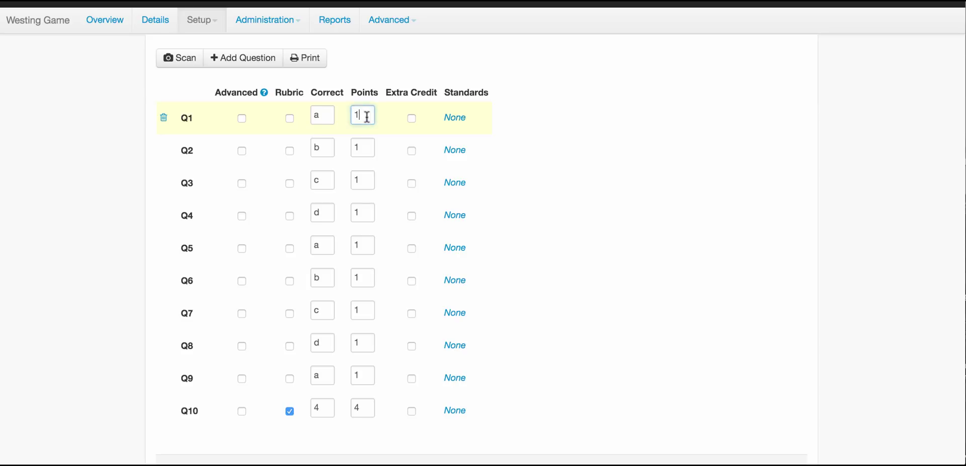
key("BackSpace")
type("2")
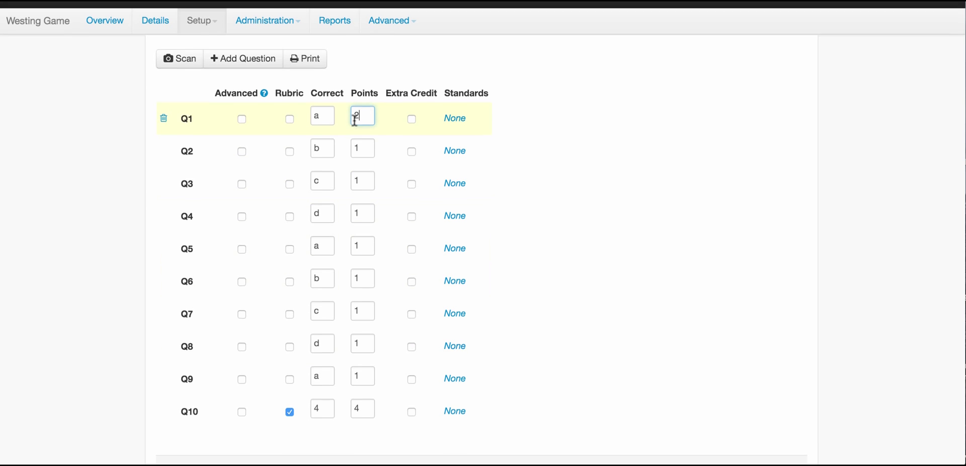
scroll(355, 120, "up", 2)
scroll(354, 119, "down", 3)
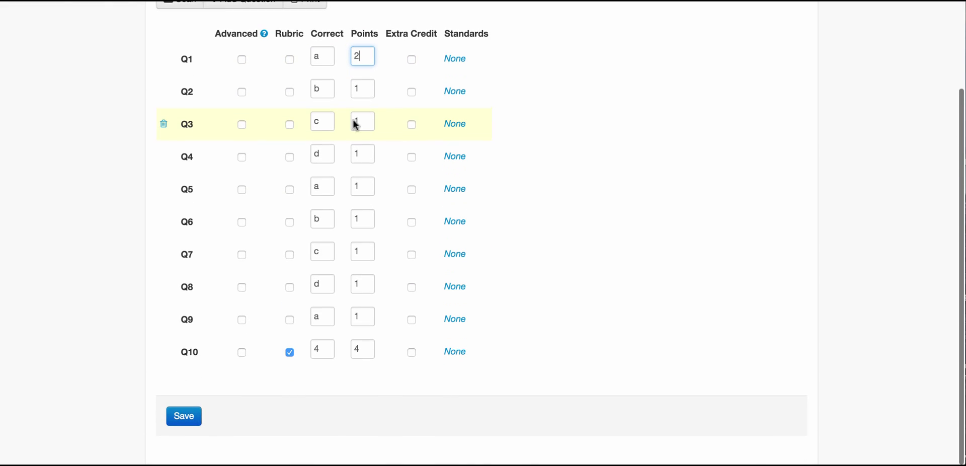
left_click(185, 418)
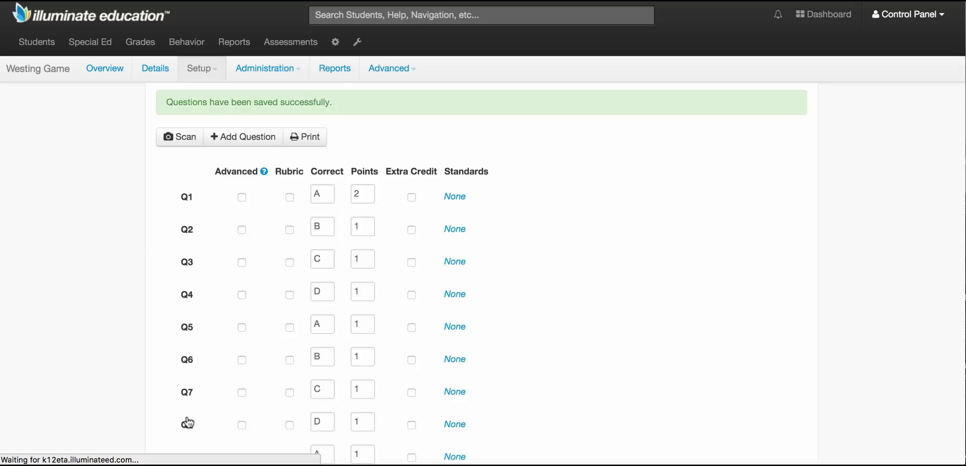
Step: Upload TheWestingGameQuizch.1-4.docx.pdf from the Google Drive folder and attach it to the assessment as a material
scroll(551, 379, "down", 1)
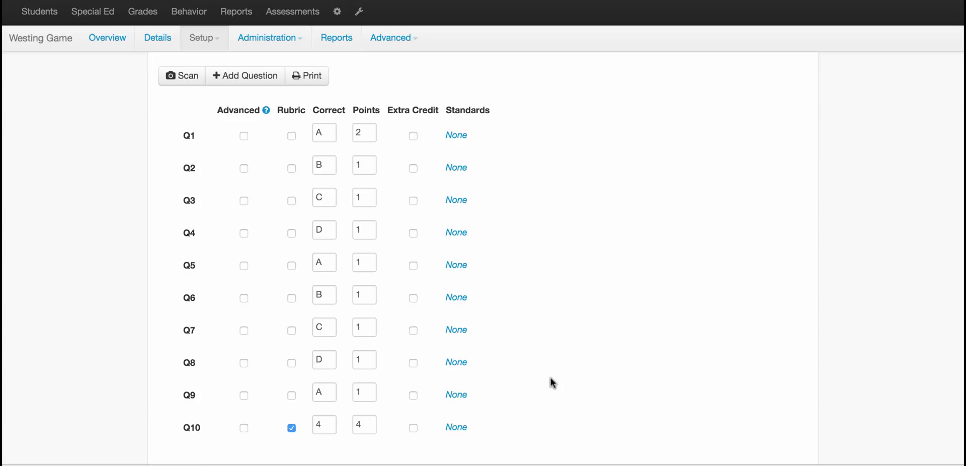
left_click(202, 43)
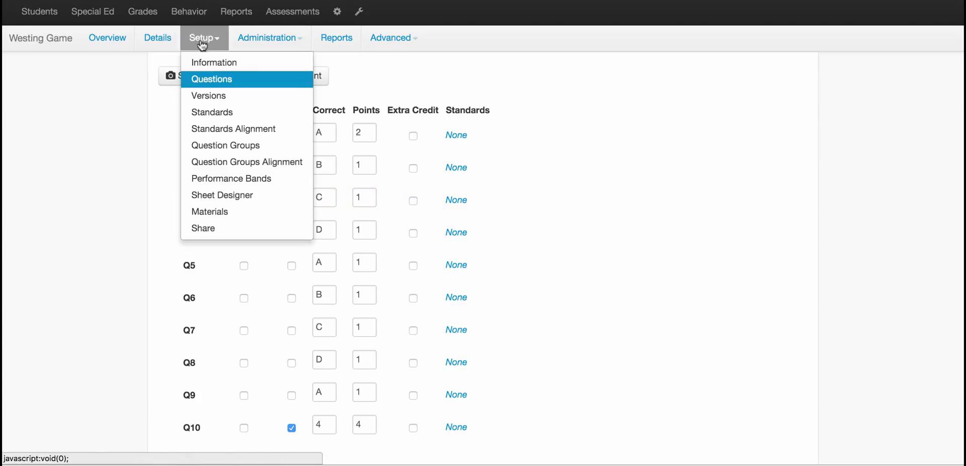
left_click(210, 210)
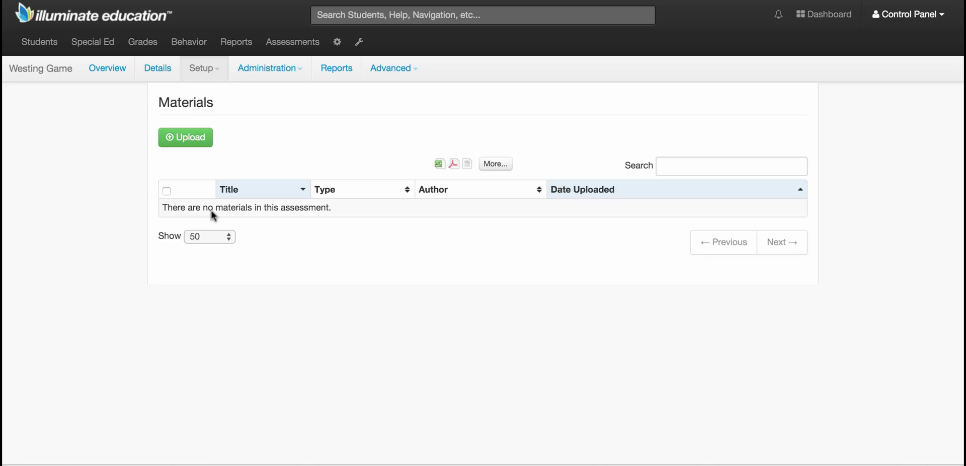
left_click(200, 133)
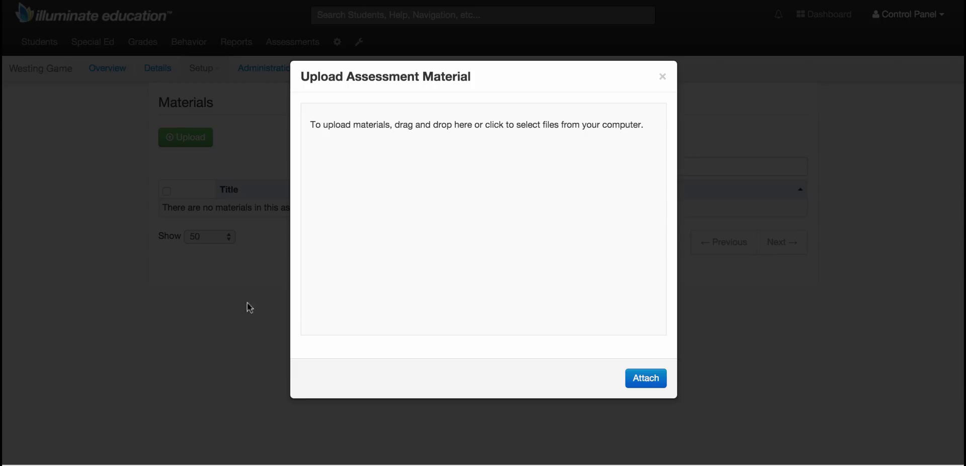
left_click(444, 209)
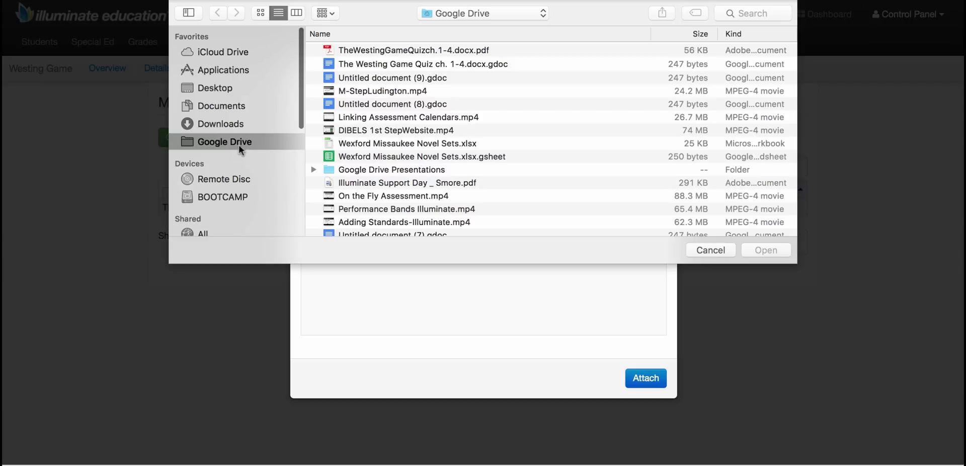
double_click(401, 52)
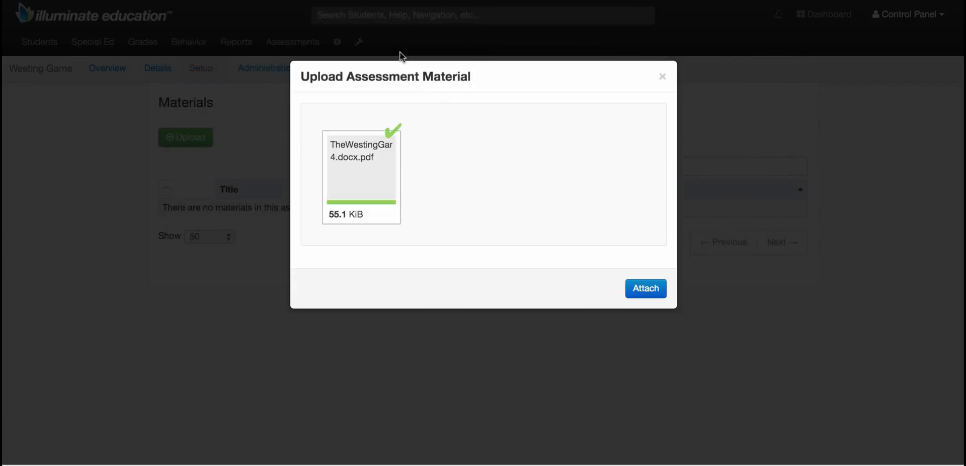
left_click(649, 292)
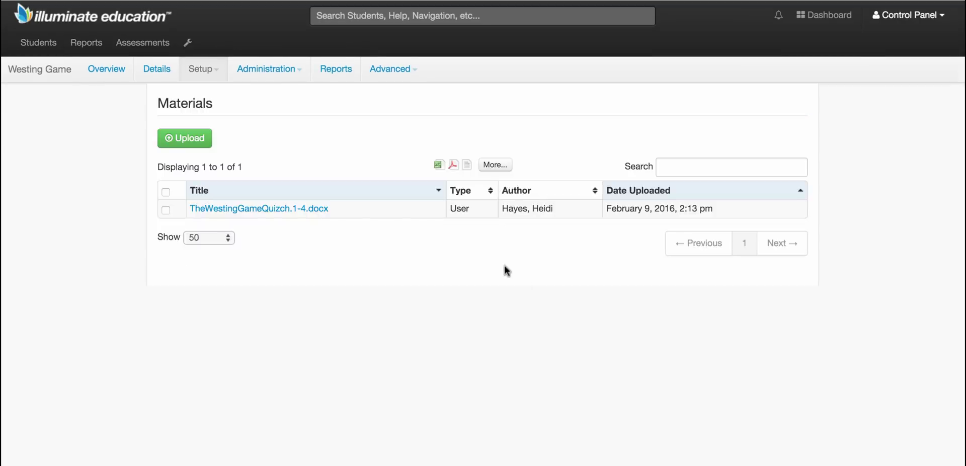
Step: Add an online testing roster for the assessment, limited to academic year 2015-16 and 6th Grade
left_click(272, 76)
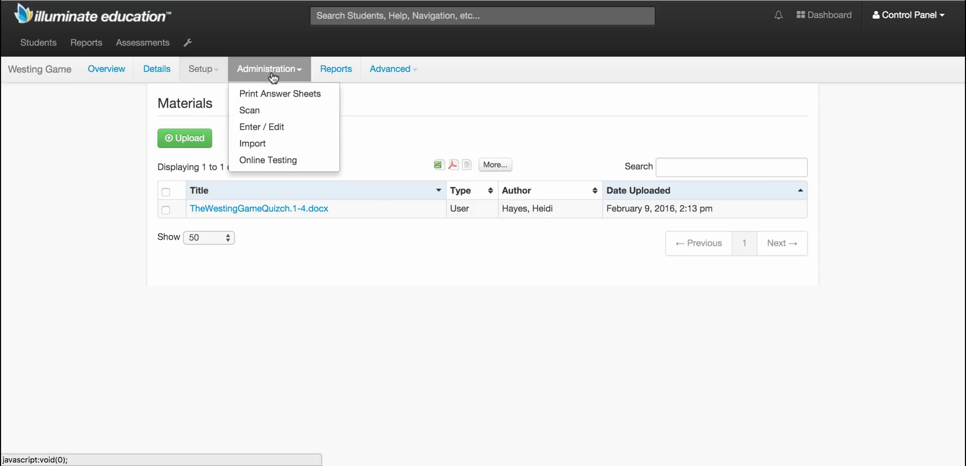
left_click(278, 160)
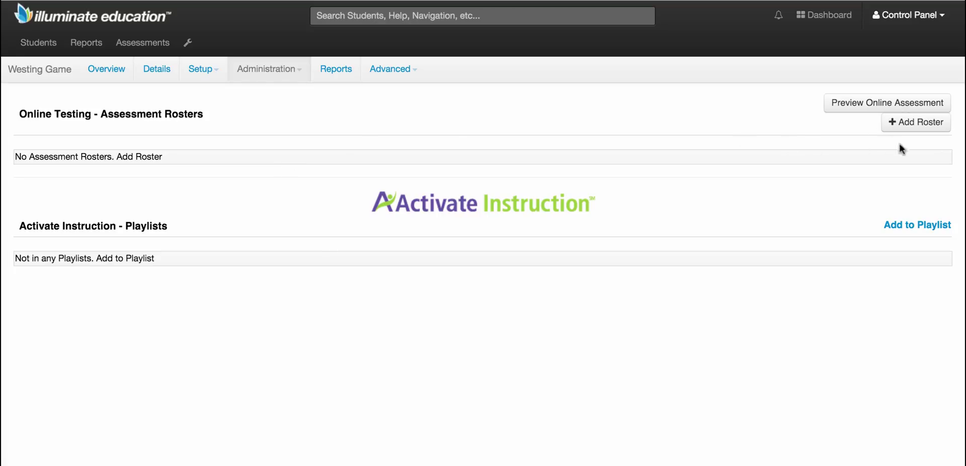
left_click(928, 130)
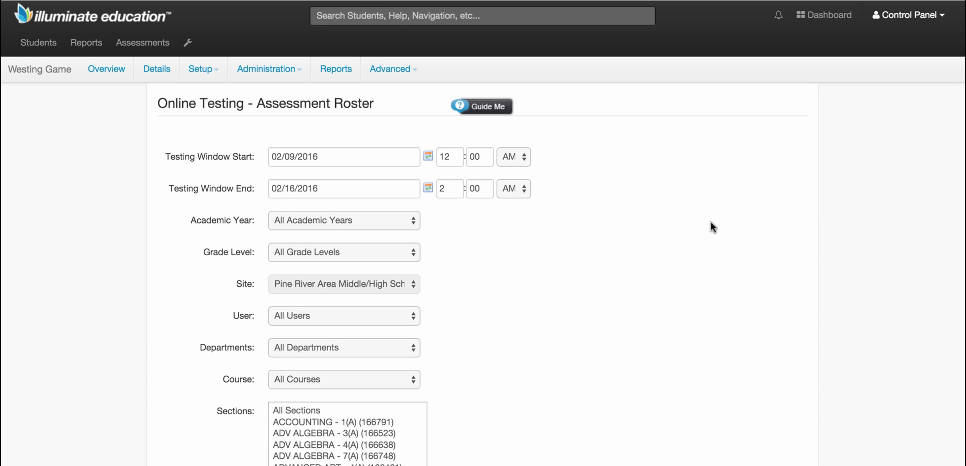
scroll(617, 284, "down", 2)
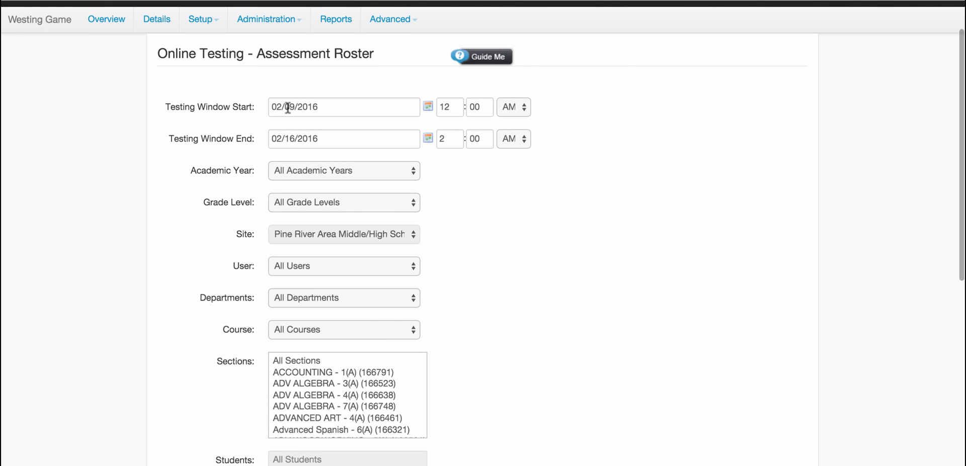
left_click(375, 171)
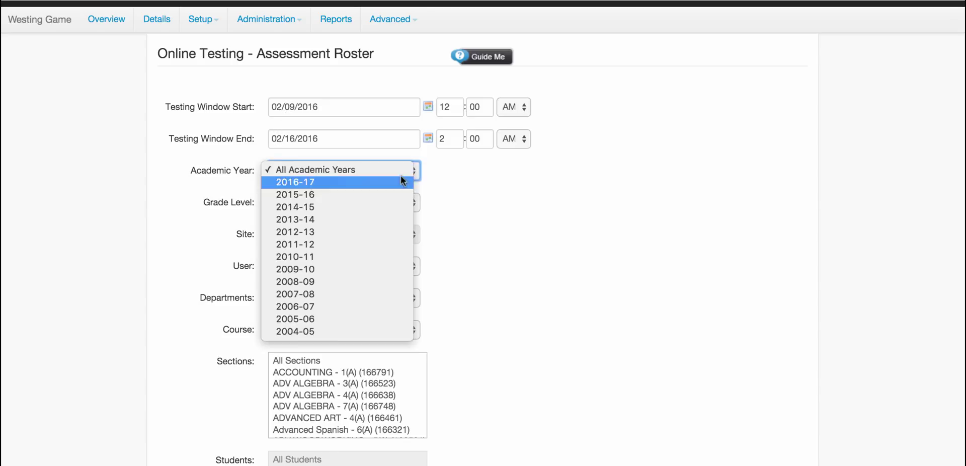
key("Escape")
left_click(397, 207)
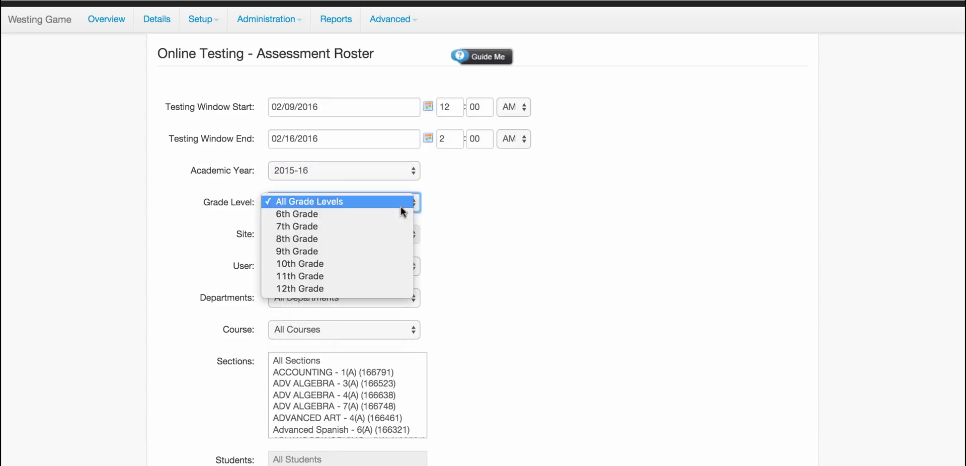
left_click(401, 213)
Step: Restrict the roster to the 6th grade teacher's ELA/S.S. 6 course and its section ELA/S.S. 6 - 12(A)
left_click(393, 259)
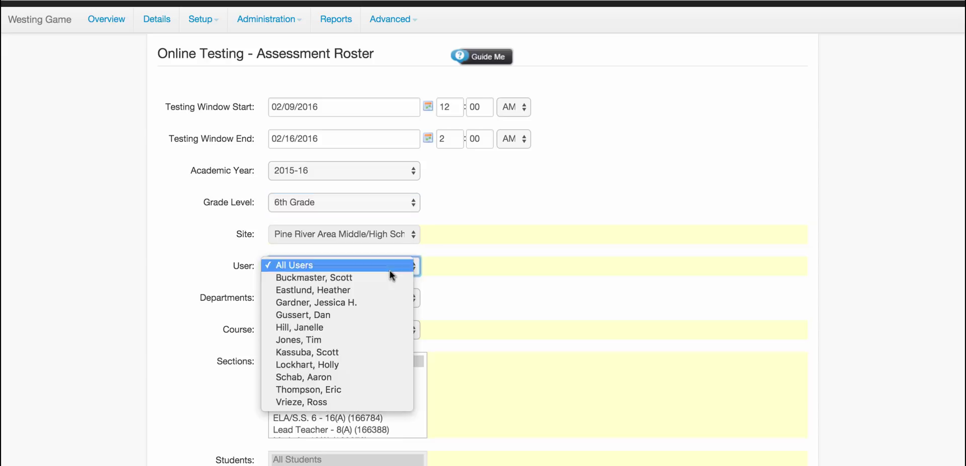
left_click(385, 289)
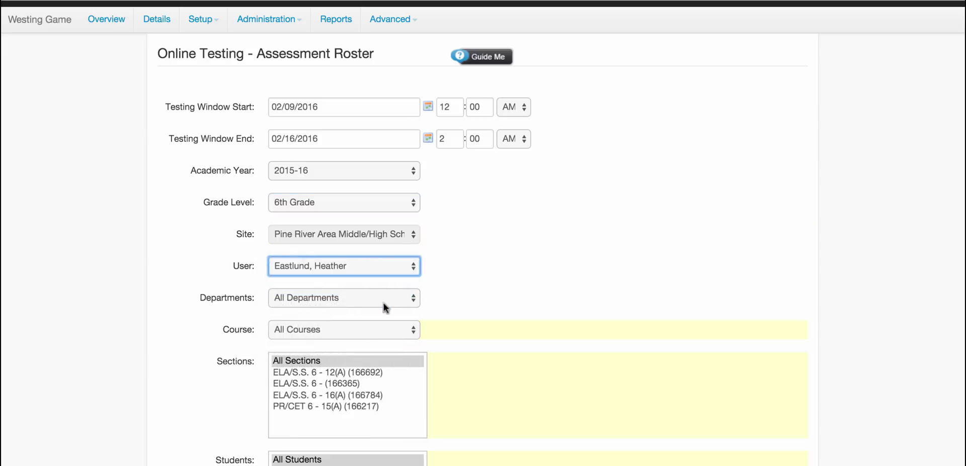
left_click(402, 330)
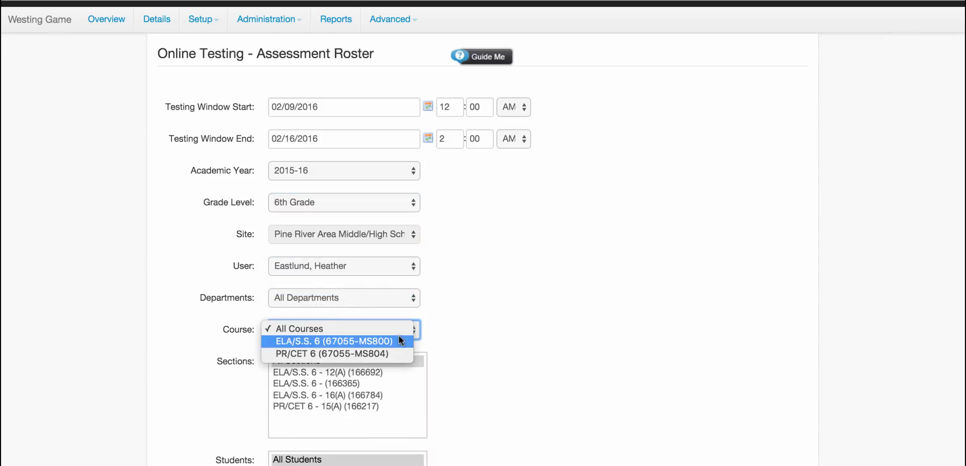
left_click(398, 341)
scroll(521, 340, "down", 3)
scroll(524, 346, "down", 3)
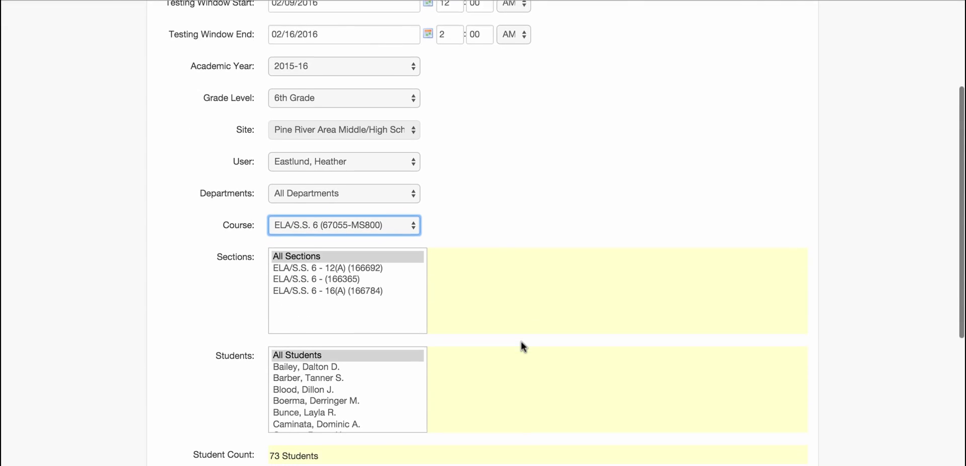
left_click(367, 231)
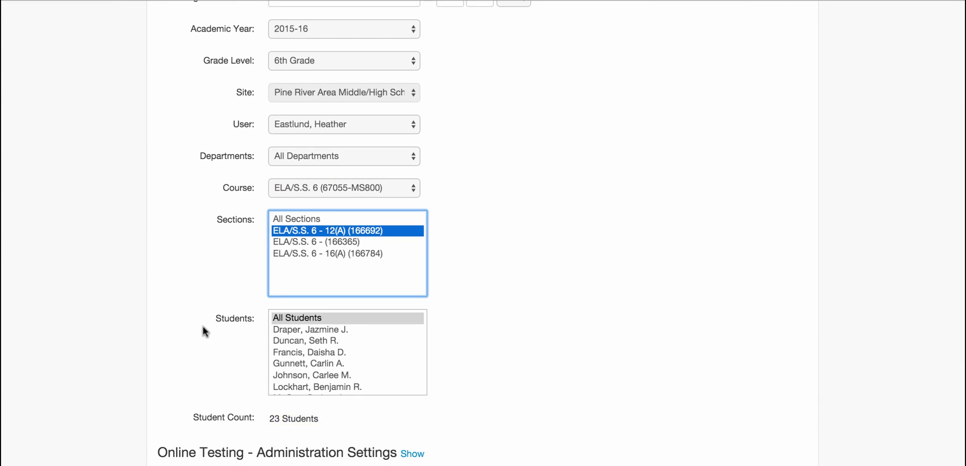
scroll(204, 328, "down", 2)
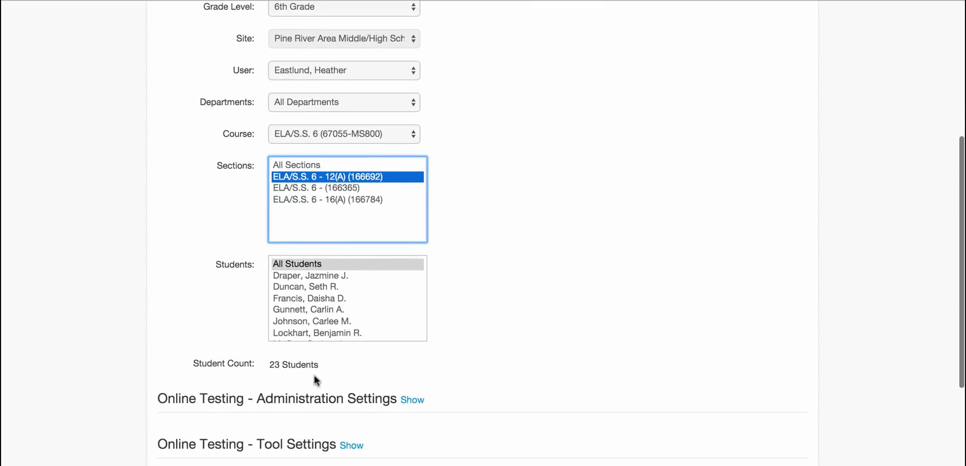
left_click(487, 269)
Step: Review the roster's administration settings and set the inline booklet to TheWestingGameQuizch.1-4.docx
scroll(488, 270, "down", 5)
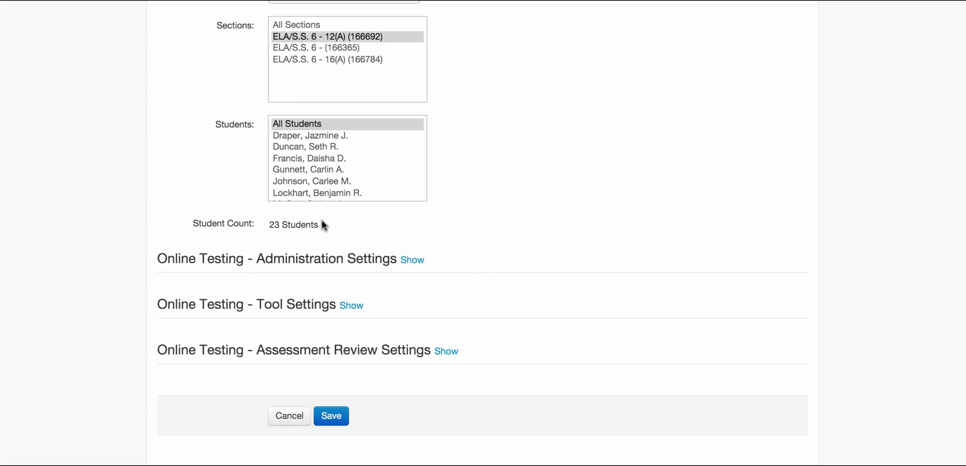
left_click(413, 260)
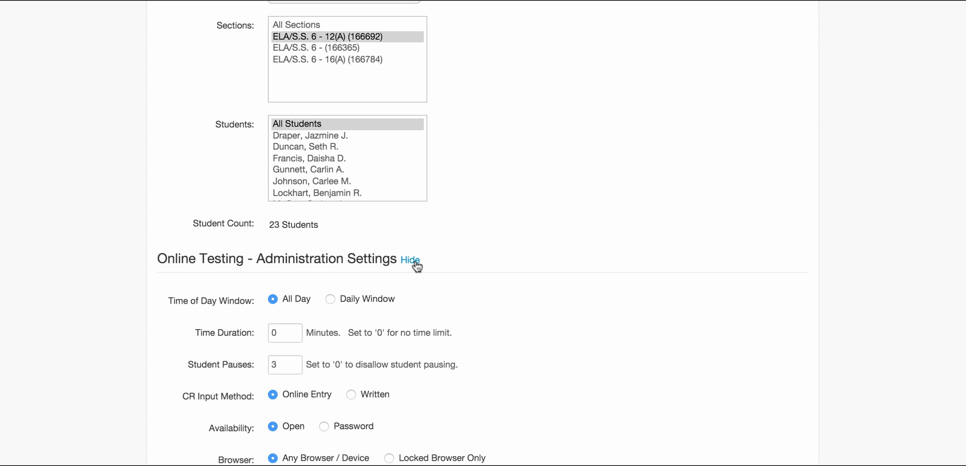
scroll(407, 324, "down", 3)
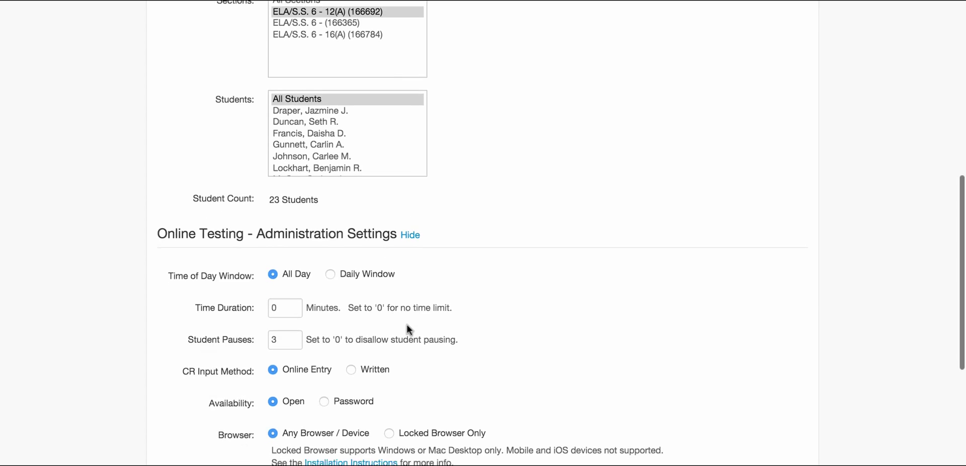
scroll(408, 325, "down", 2)
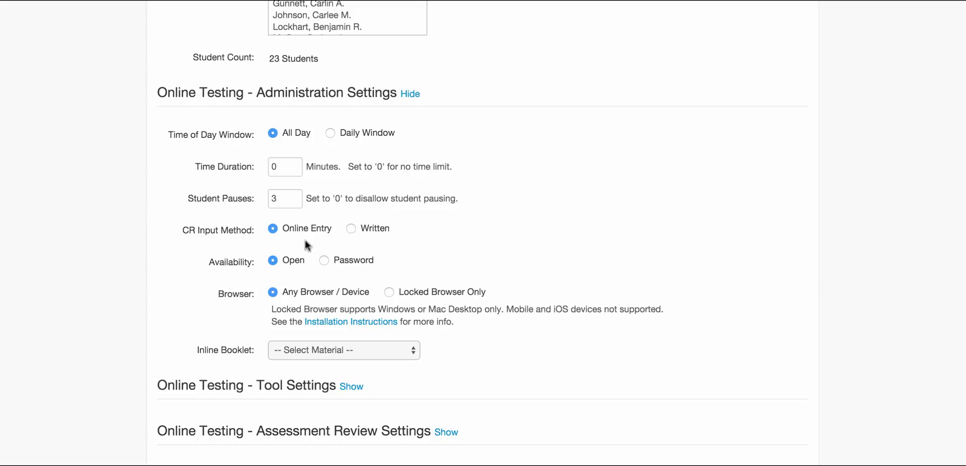
scroll(317, 277, "down", 2)
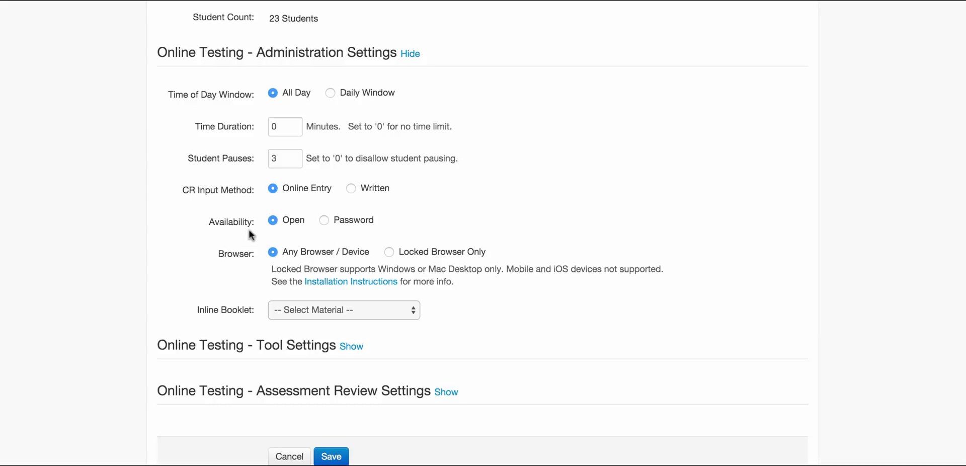
scroll(241, 231, "down", 2)
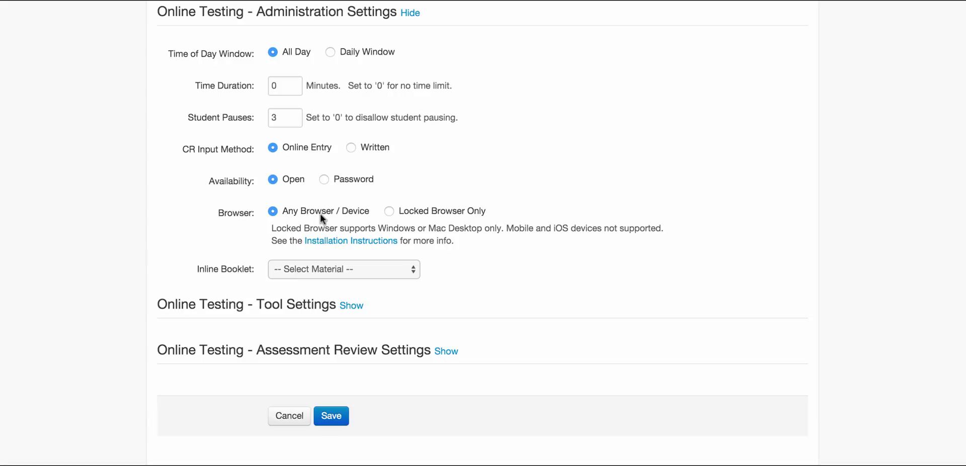
left_click(412, 271)
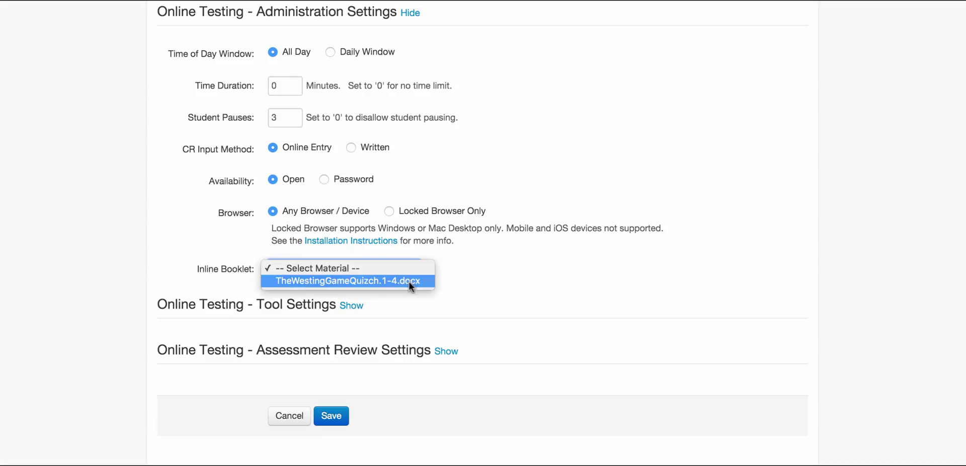
left_click(409, 281)
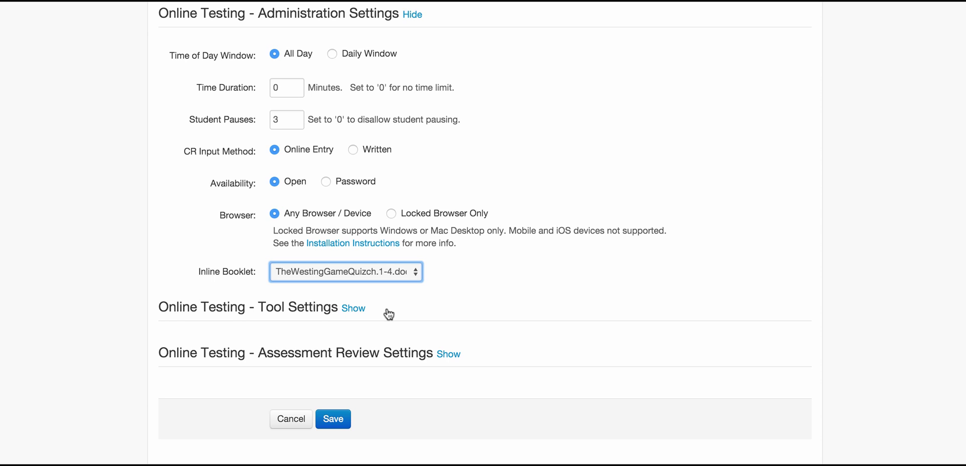
Step: Show the online testing tool settings and disable Reference Materials
left_click(354, 308)
scroll(499, 262, "down", 3)
scroll(498, 304, "down", 3)
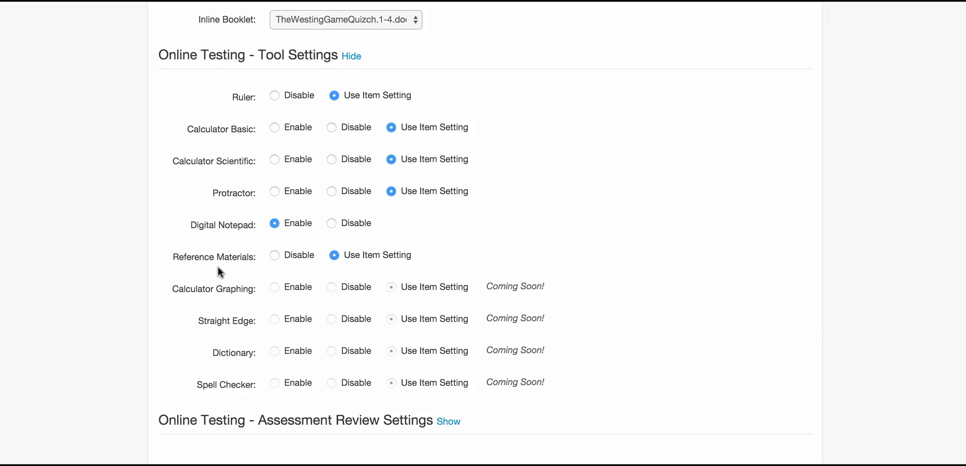
left_click(274, 256)
scroll(353, 320, "down", 3)
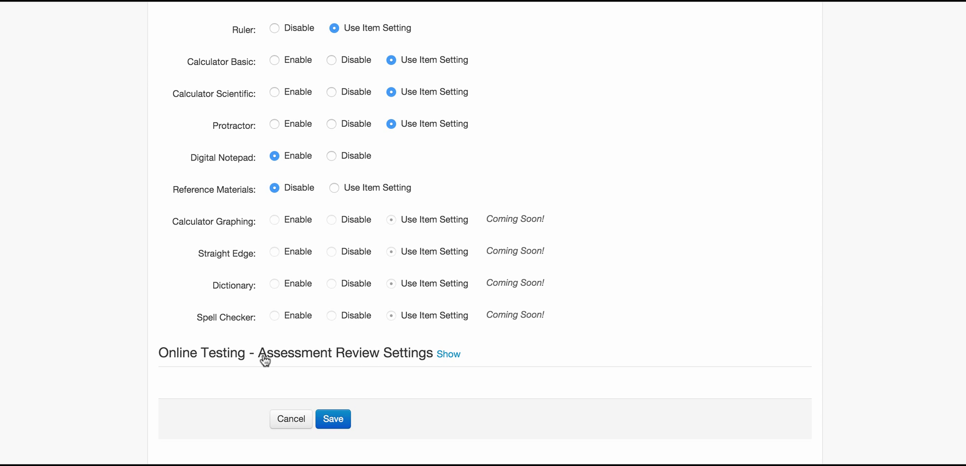
Step: Check the assessment review settings, including the With Key help, and save the roster
left_click(446, 357)
scroll(583, 360, "down", 3)
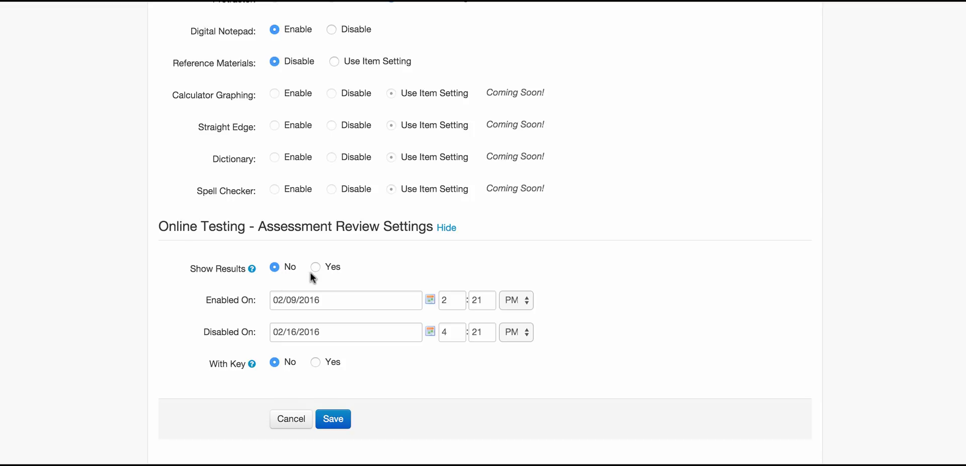
mouse_move(251, 364)
left_click(342, 428)
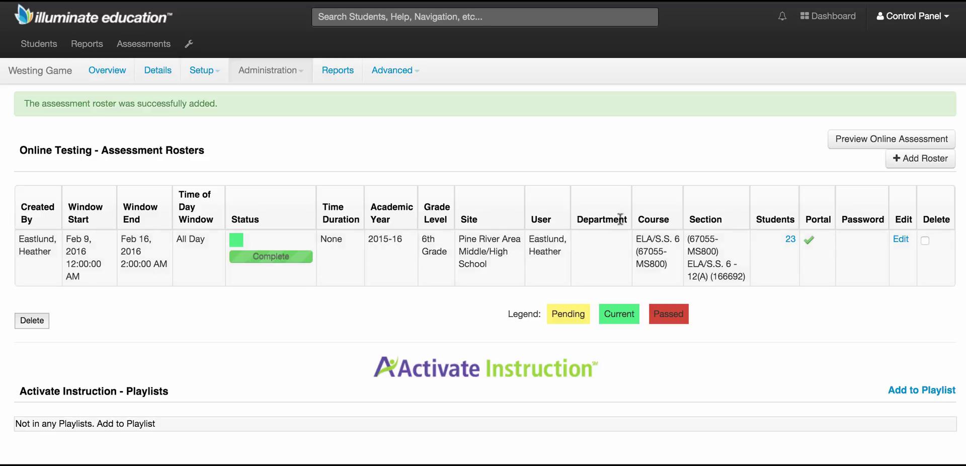
Step: Launch a preview of the online assessment with TheWestingGameQuizch.1-4.docx as the inline booklet
left_click(869, 141)
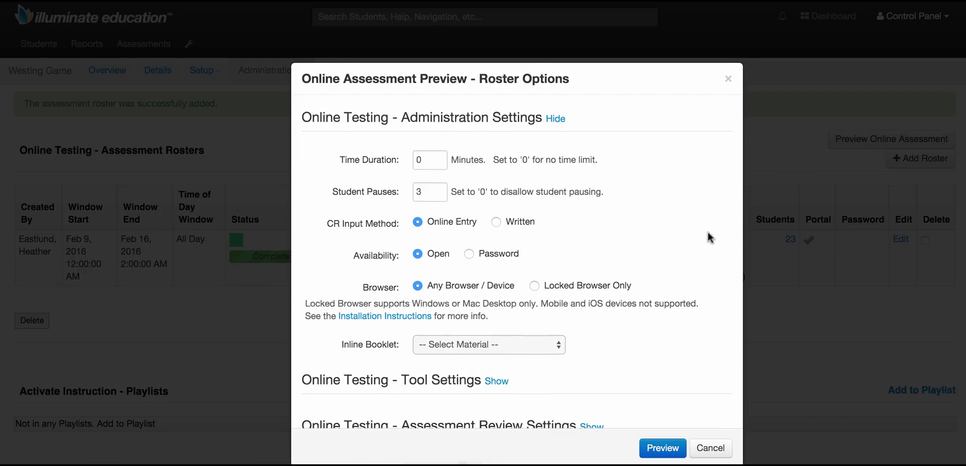
scroll(710, 238, "down", 2)
left_click(560, 304)
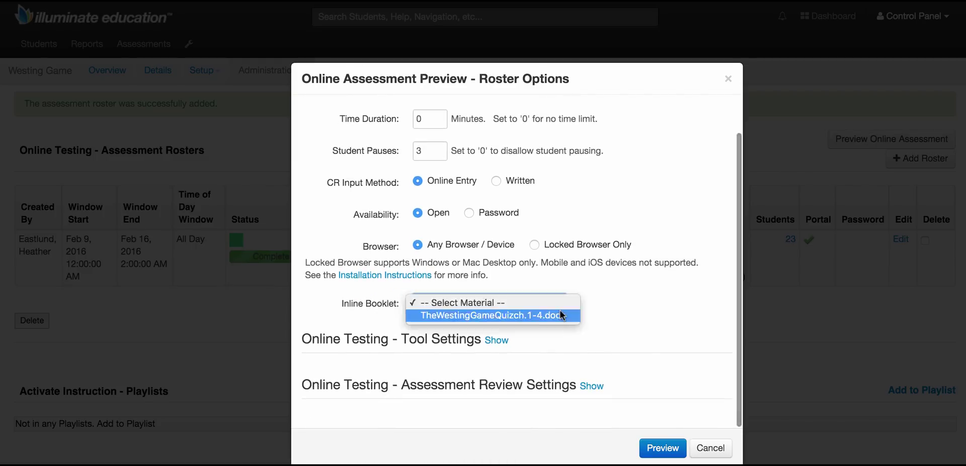
left_click(510, 317)
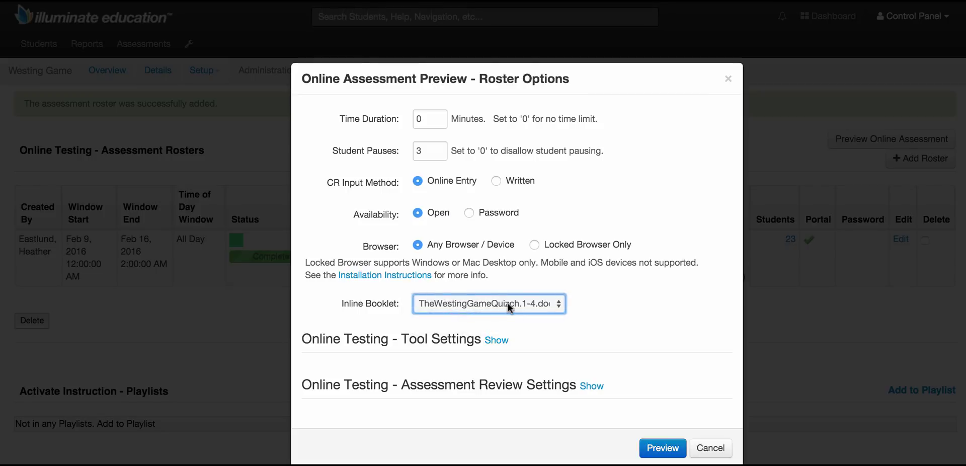
left_click(660, 448)
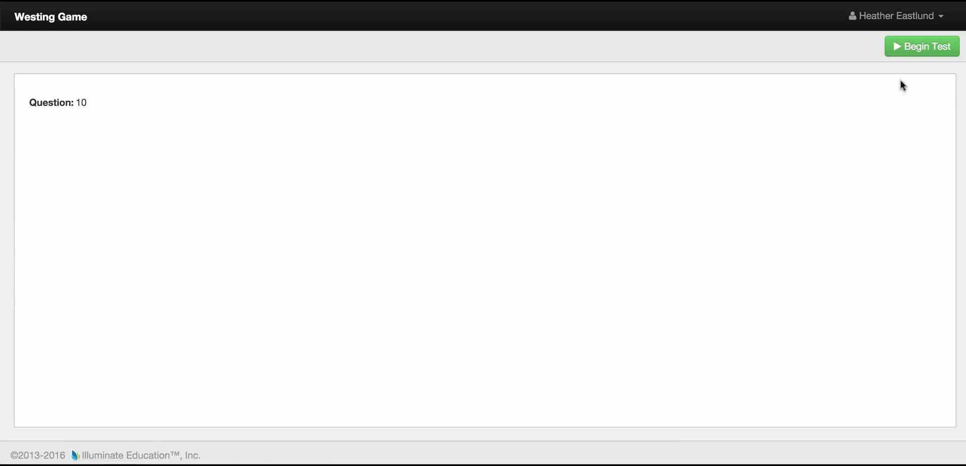
Step: Begin the preview test and look through the booklet's questions beside the answer choices
left_click(919, 50)
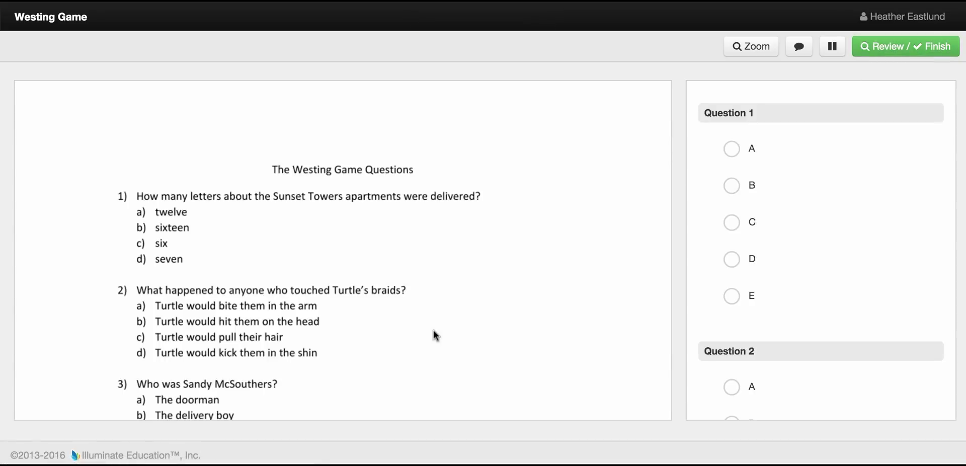
scroll(433, 331, "down", 5)
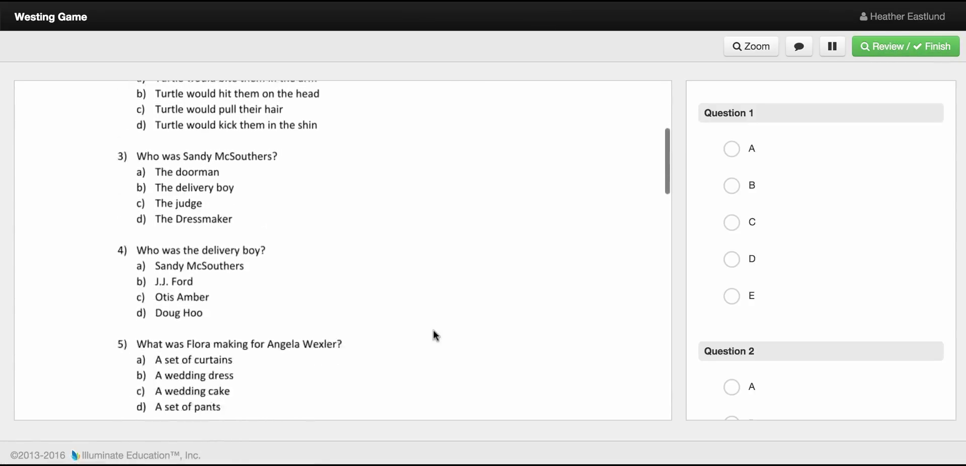
scroll(434, 330, "up", 8)
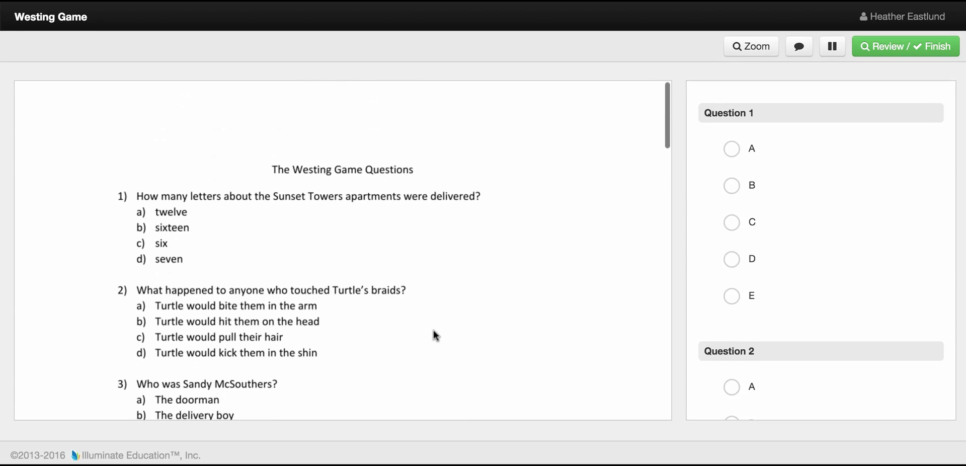